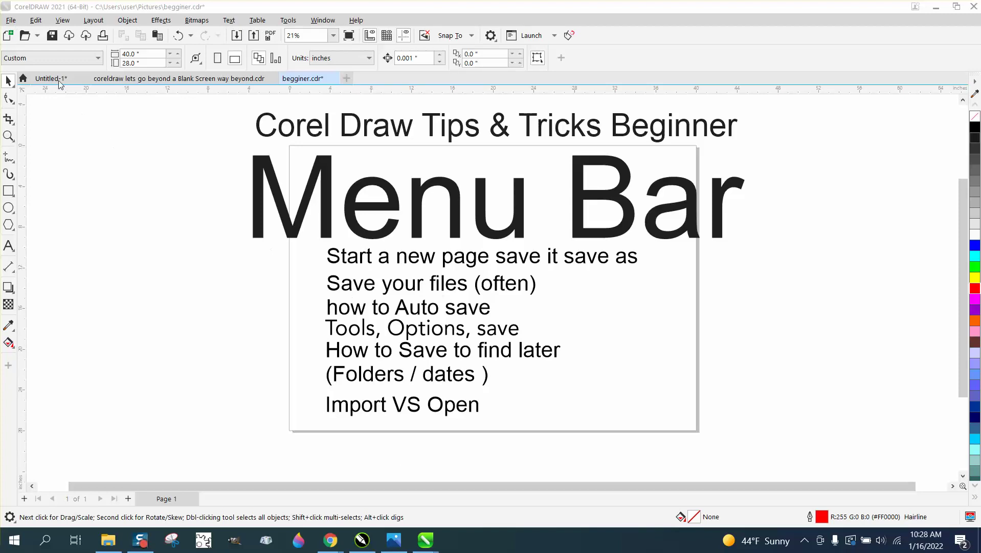
Create a new blank document, Untitled-2, then return to the begginer.cdr slide.
click(12, 21)
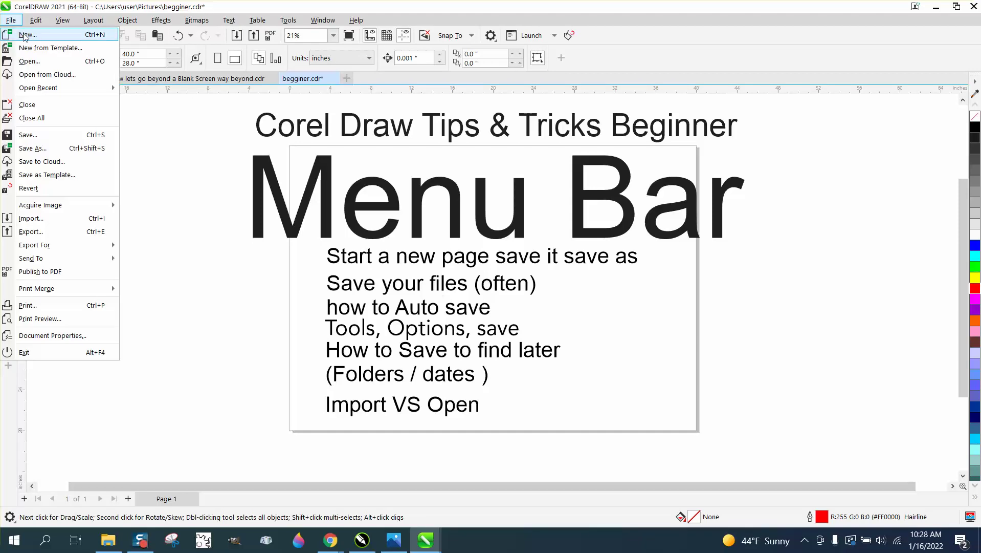
click(25, 35)
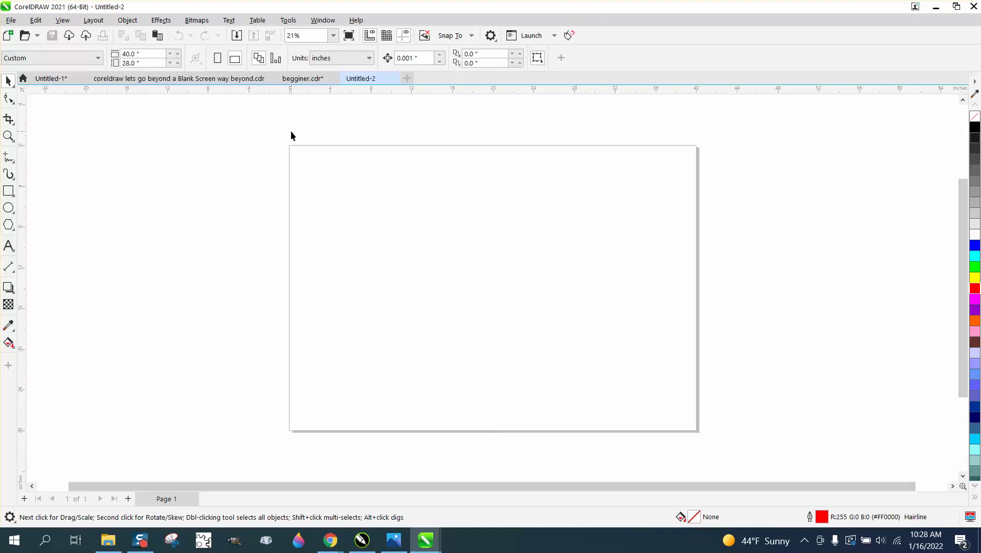
click(303, 79)
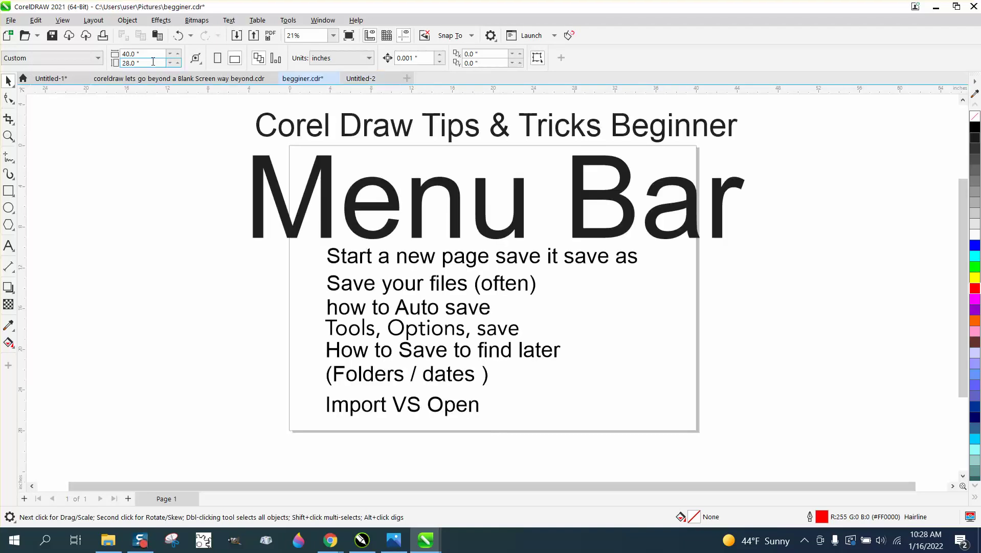
Show the Open Drawing dialog from File, close it unused, and reopen the File menu.
click(11, 20)
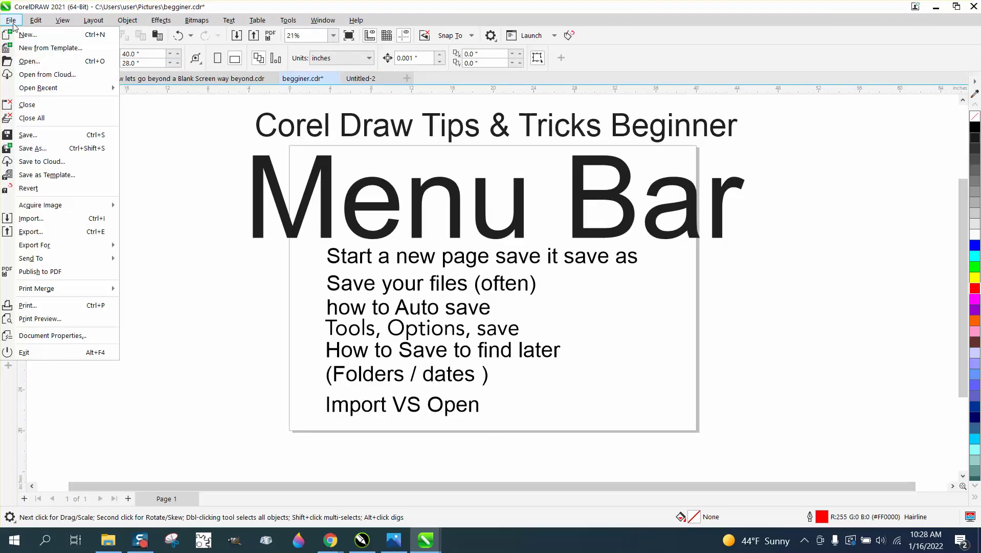
click(27, 62)
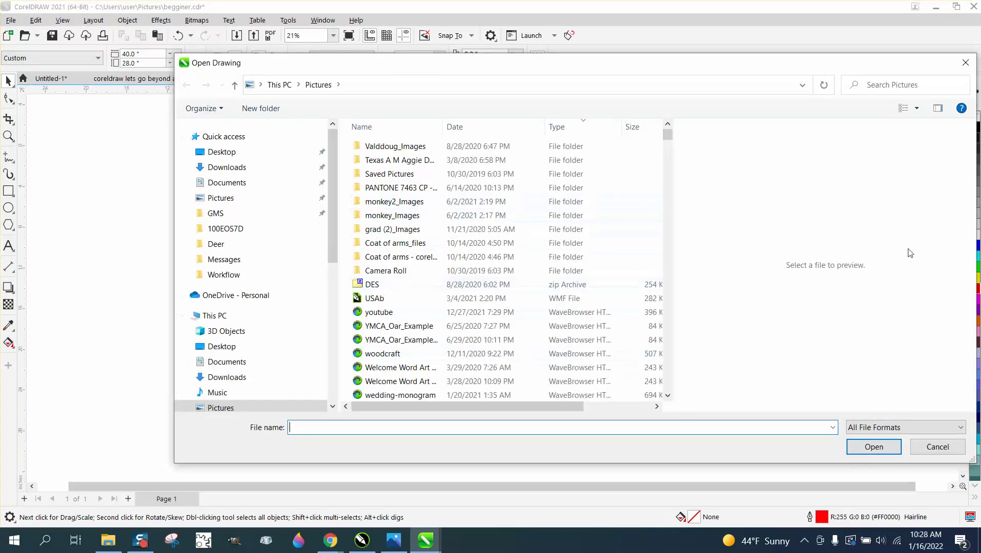
click(965, 62)
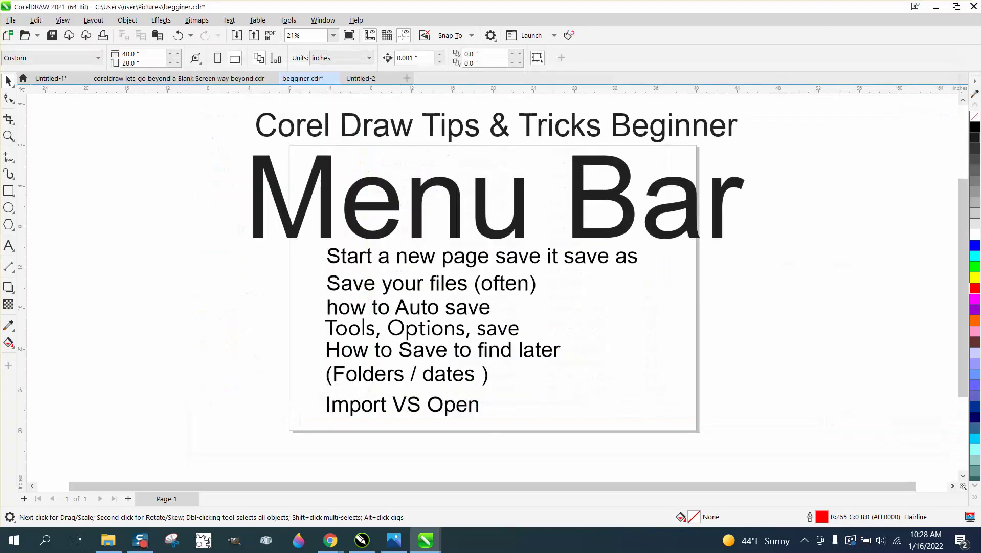
click(10, 20)
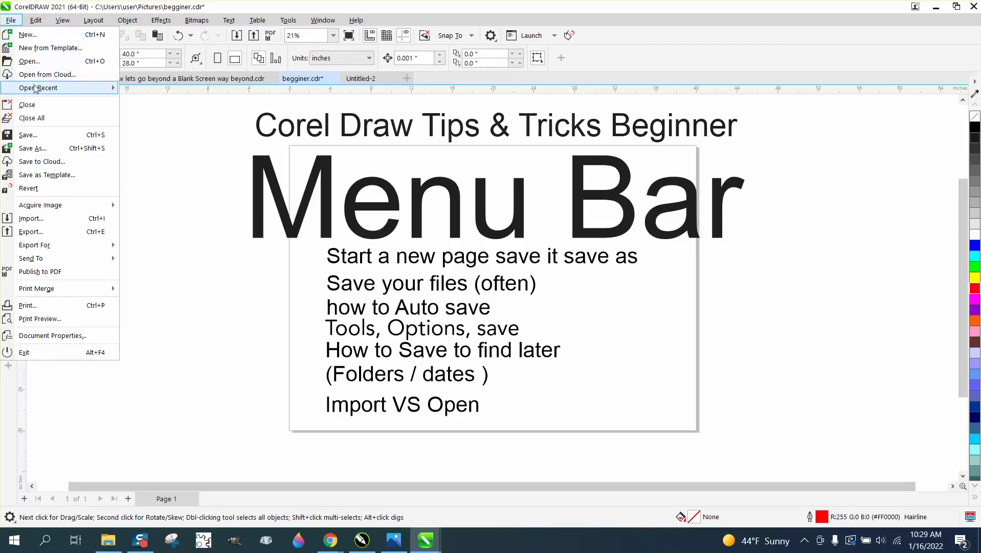
mouse_move(36, 90)
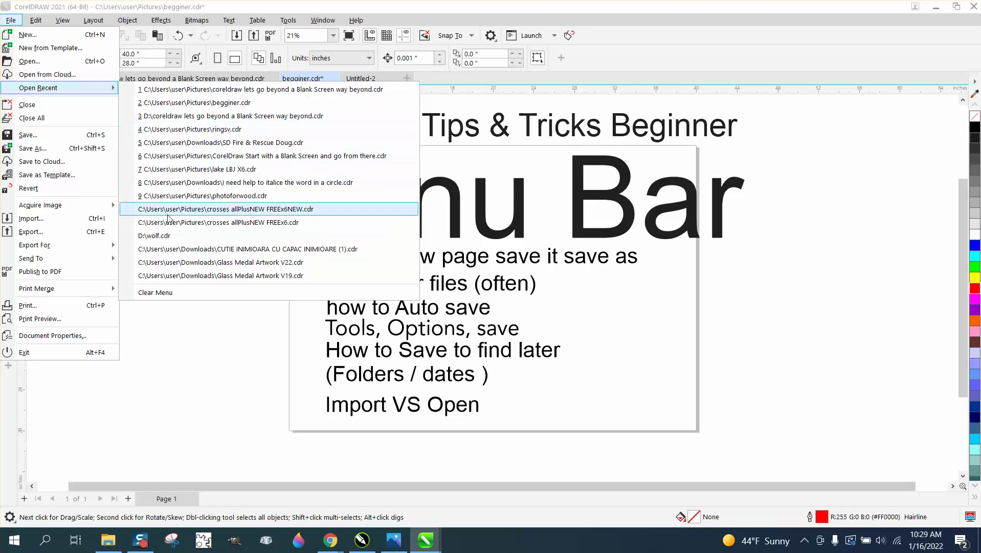
click(162, 235)
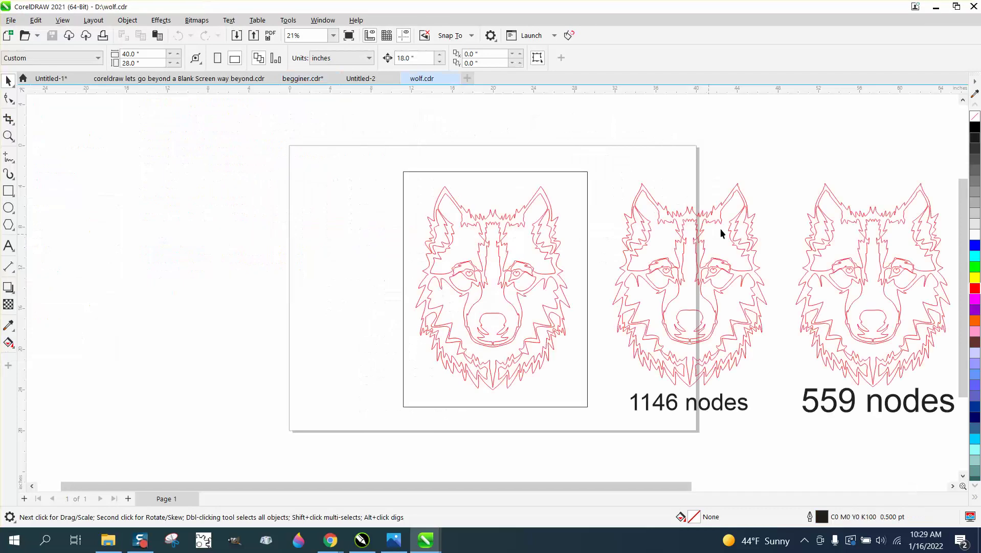
click(454, 78)
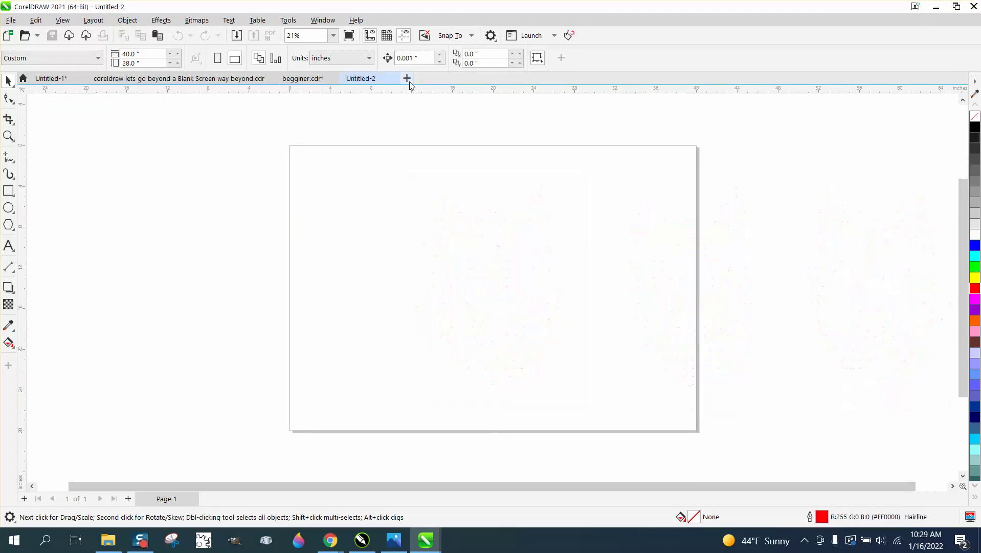
click(307, 81)
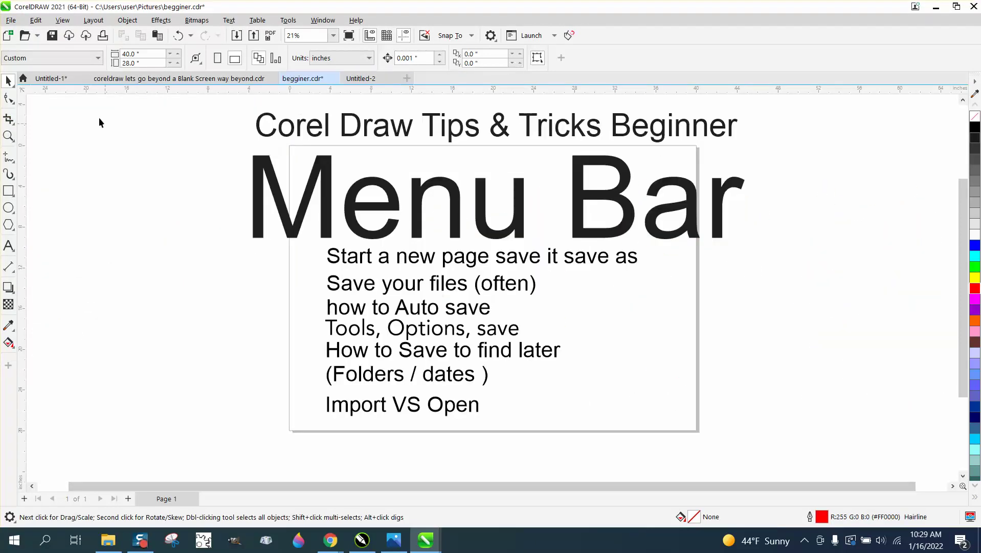
Close the blank Untitled-2 tab, showing the File menu before and after.
click(7, 20)
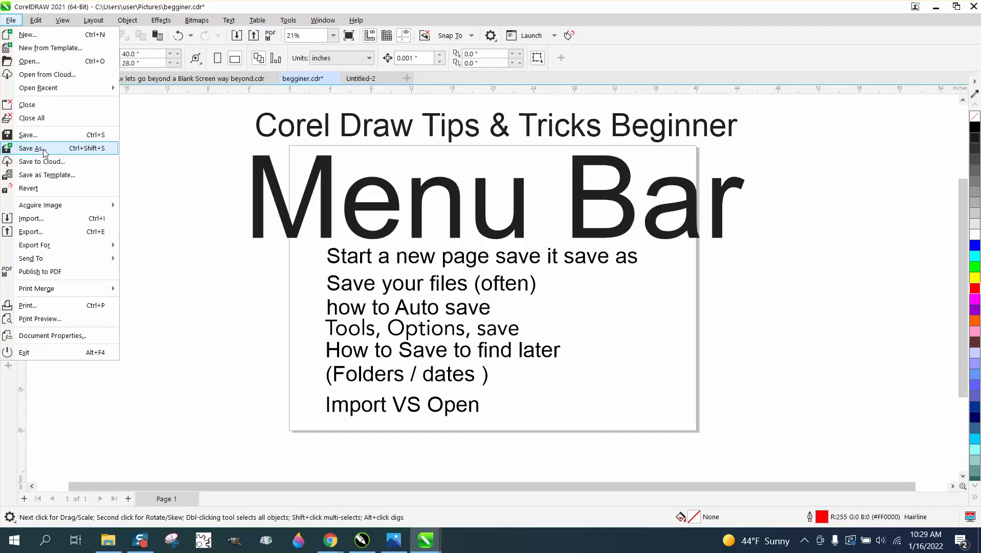
click(153, 156)
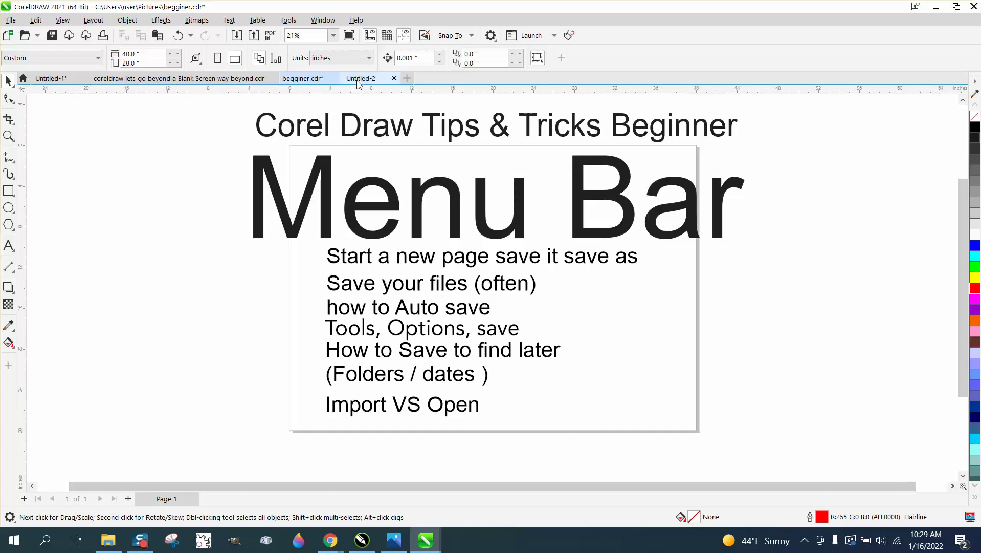
click(394, 79)
mouse_move(288, 80)
click(11, 21)
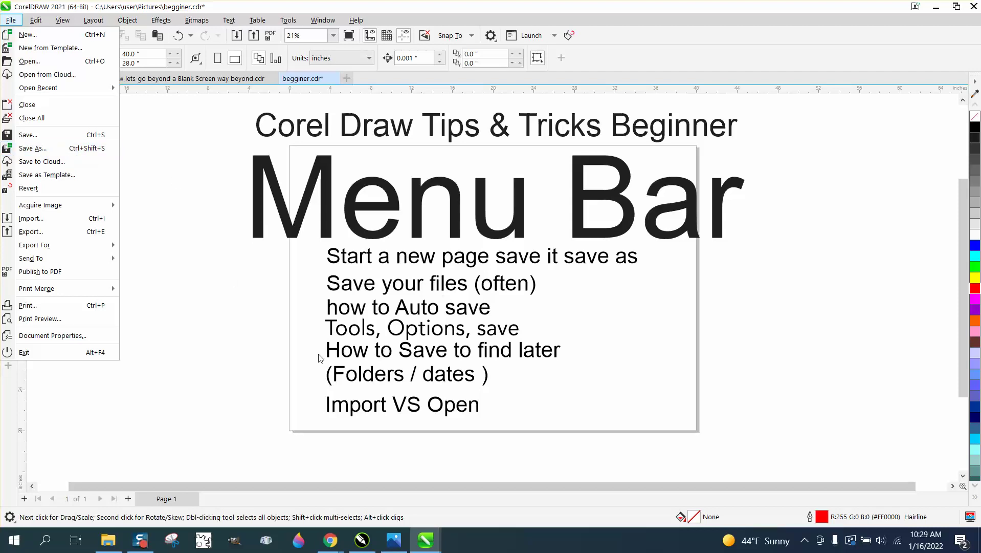
click(142, 220)
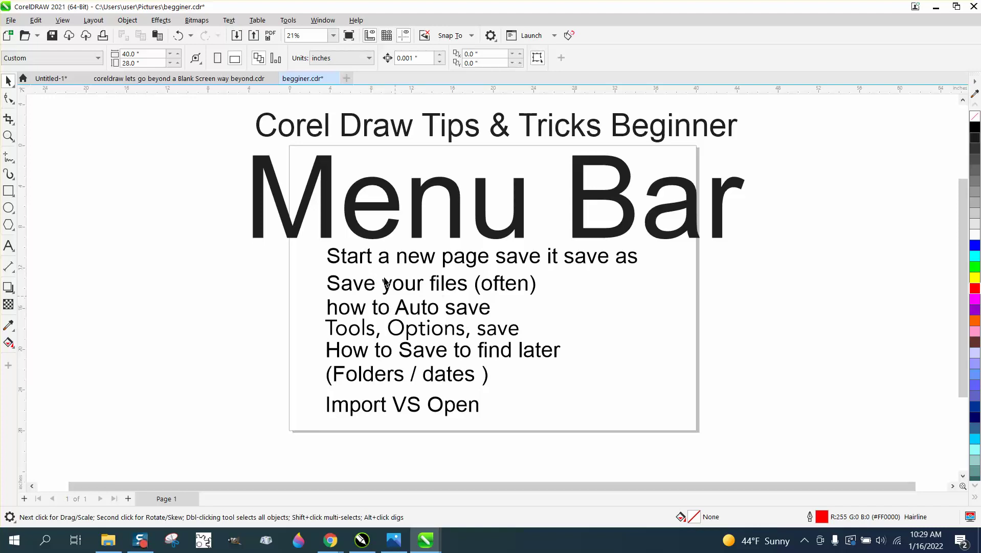
In CorelDRAW Options > Save, set Auto-backup to Choose location and browse for its folder.
click(288, 20)
mouse_move(299, 34)
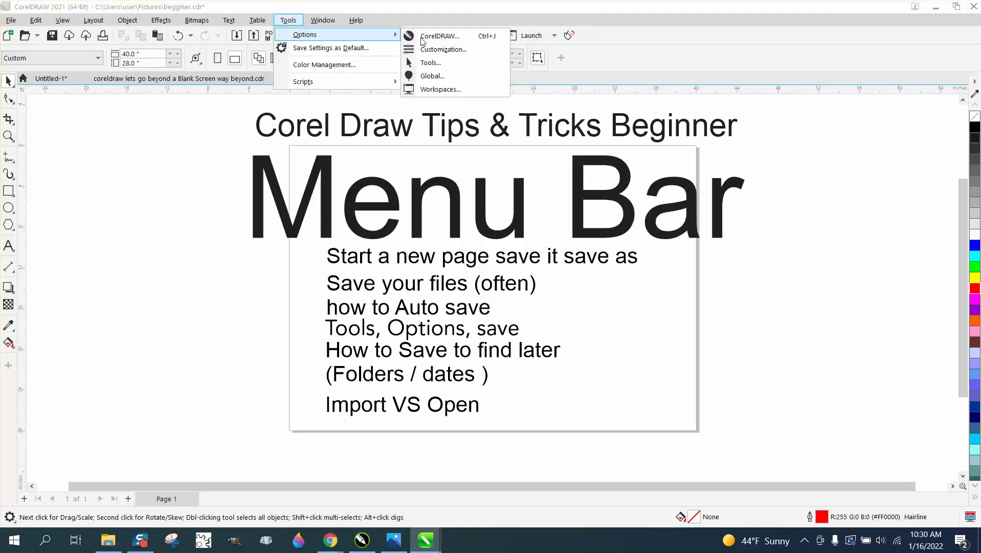
click(440, 36)
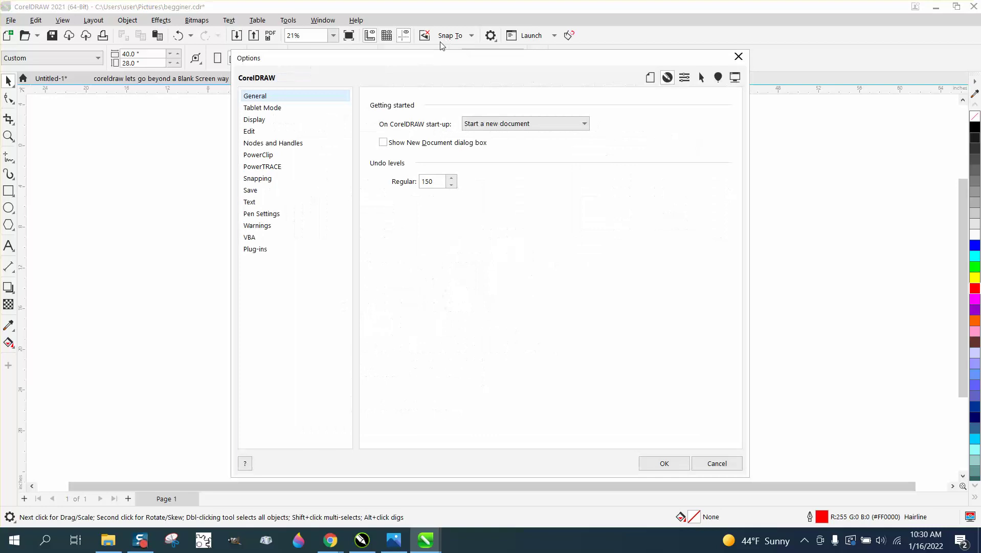
click(257, 190)
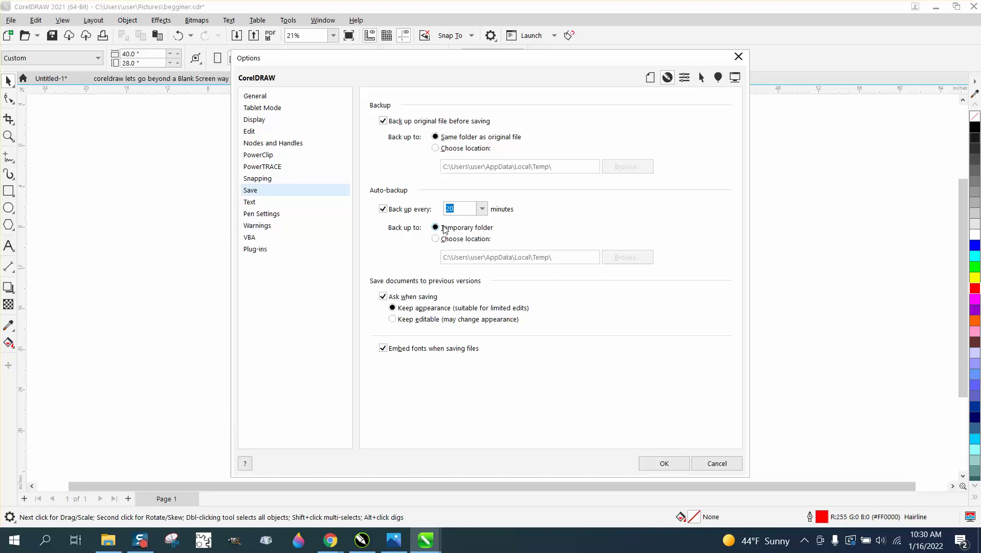
click(436, 239)
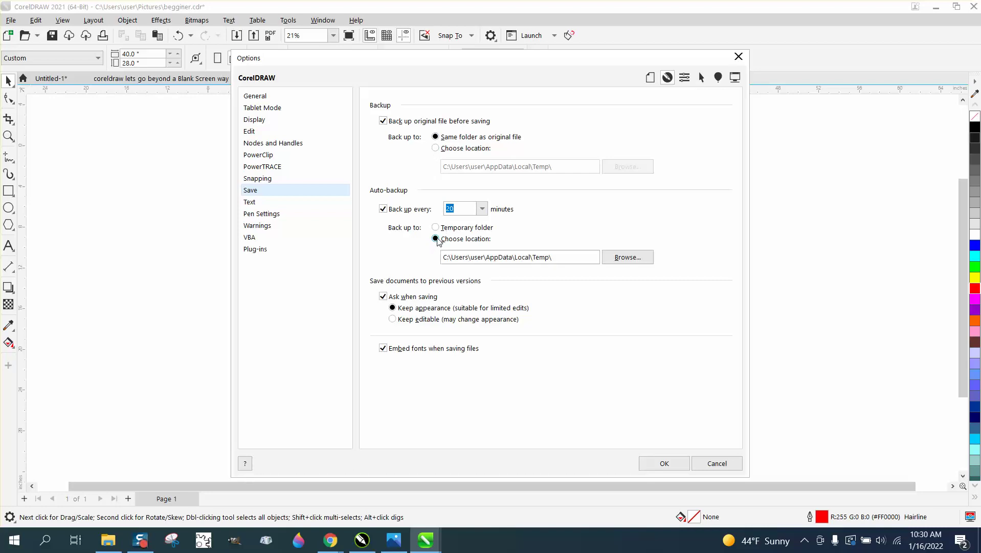
click(636, 261)
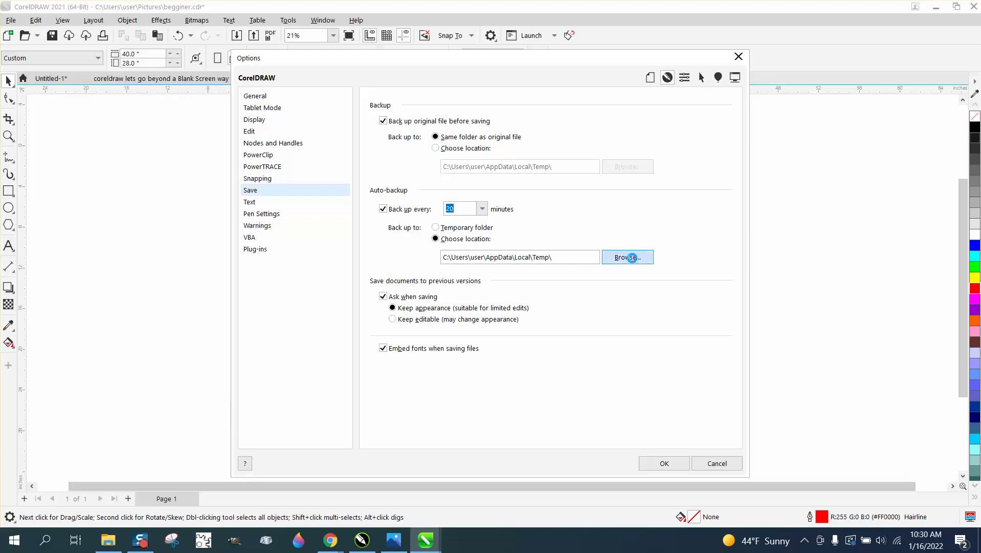
drag(331, 259, 331, 402)
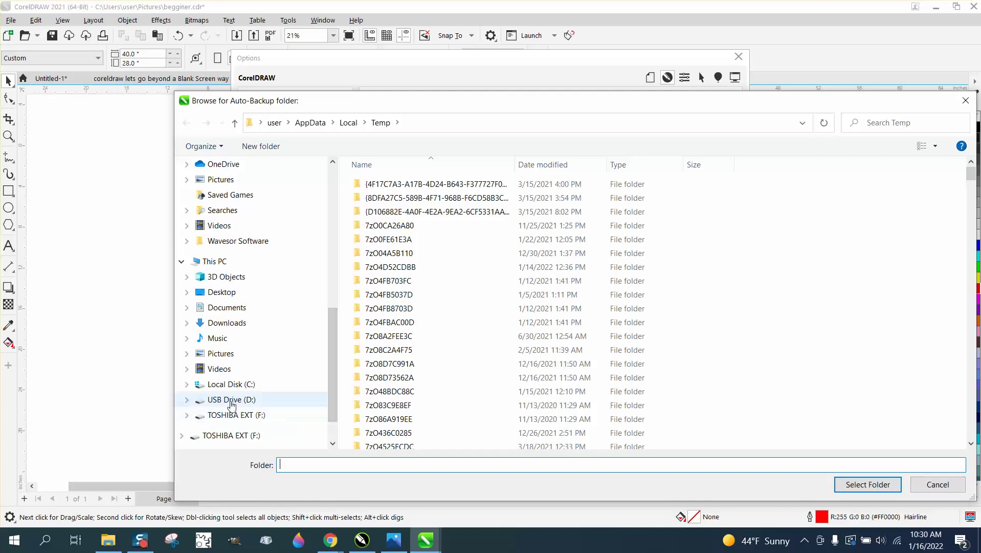
Look at USB Drive (D:), cancel the backup folder choice, and close the Options dialog.
click(232, 402)
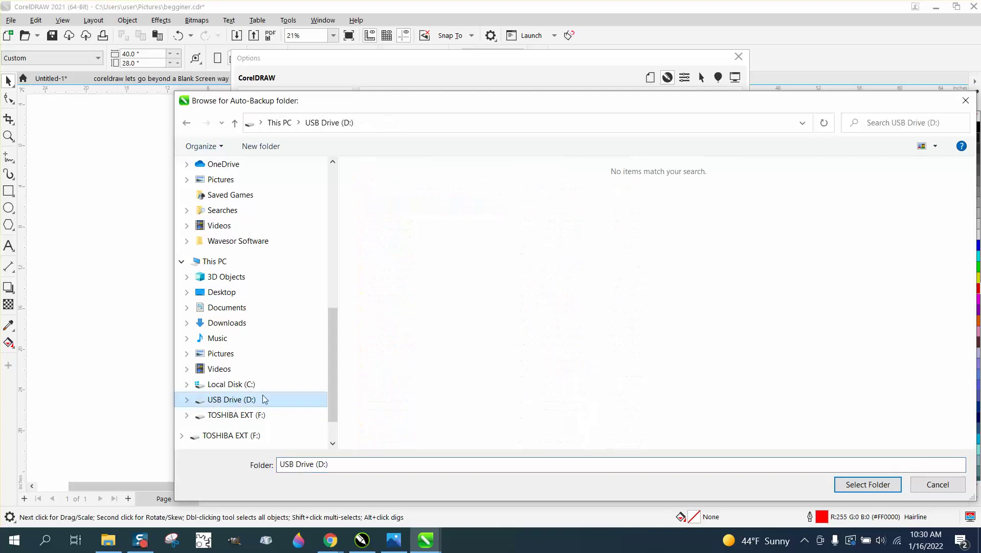
click(966, 101)
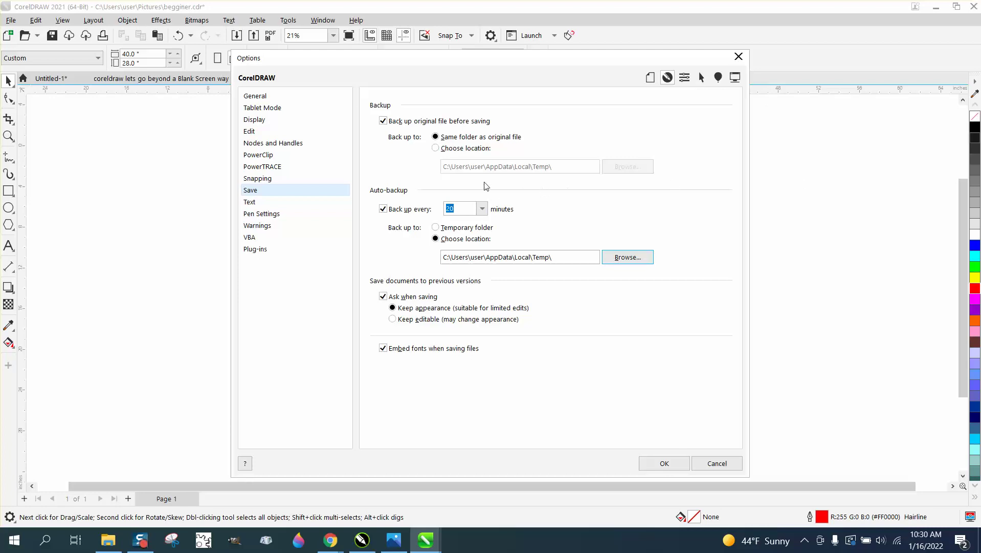
click(739, 57)
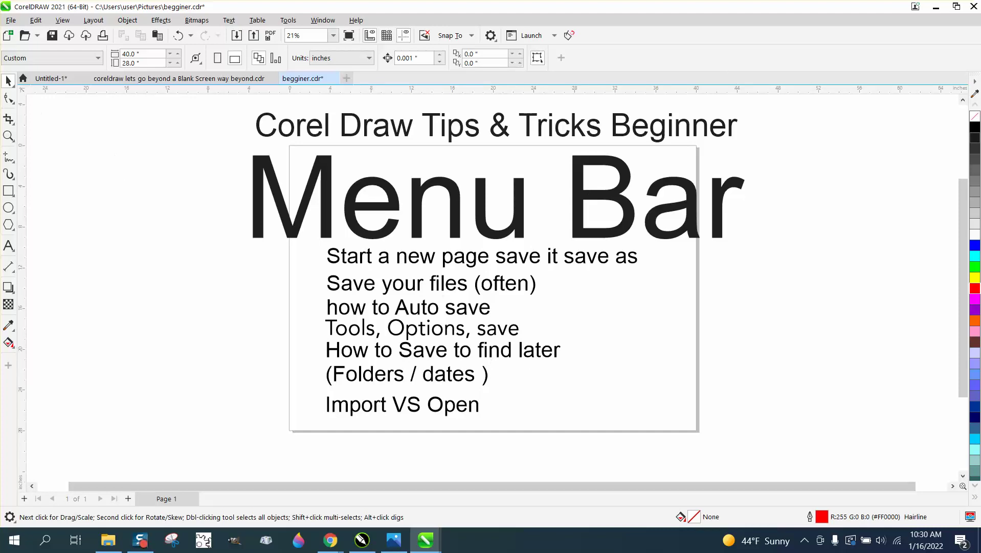
click(10, 21)
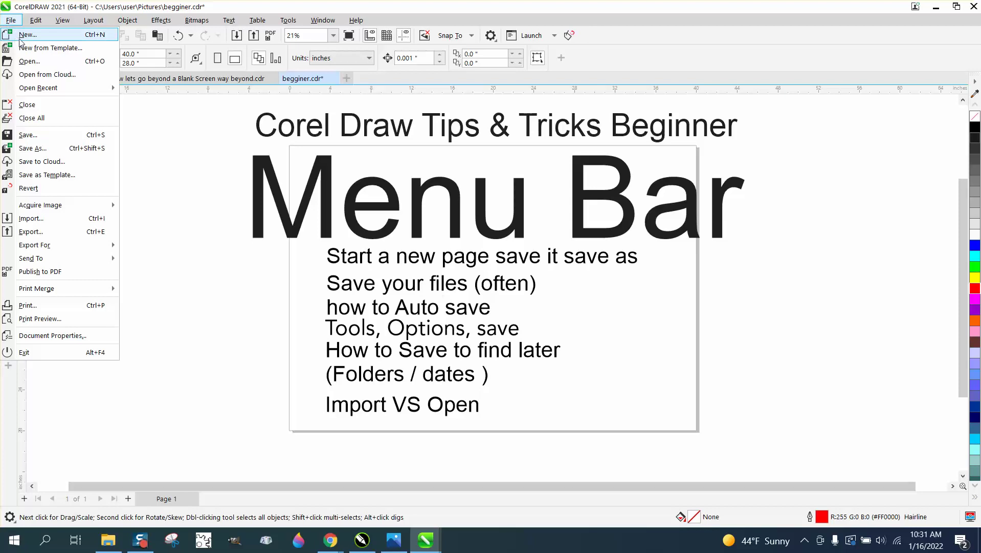
click(31, 148)
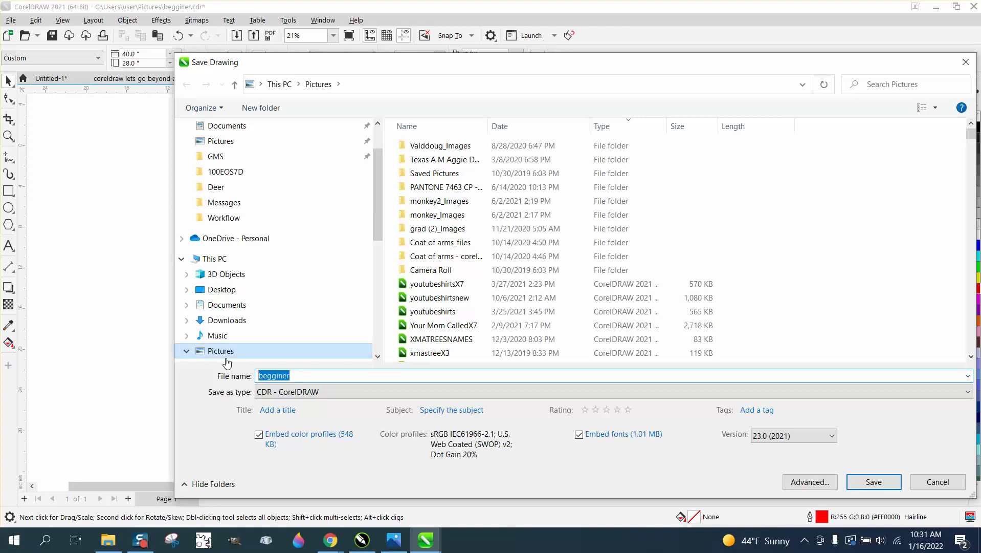
text(122\)
key(BackSpace)
key(BackSpace)
key(BackSpace)
key(BackSpace)
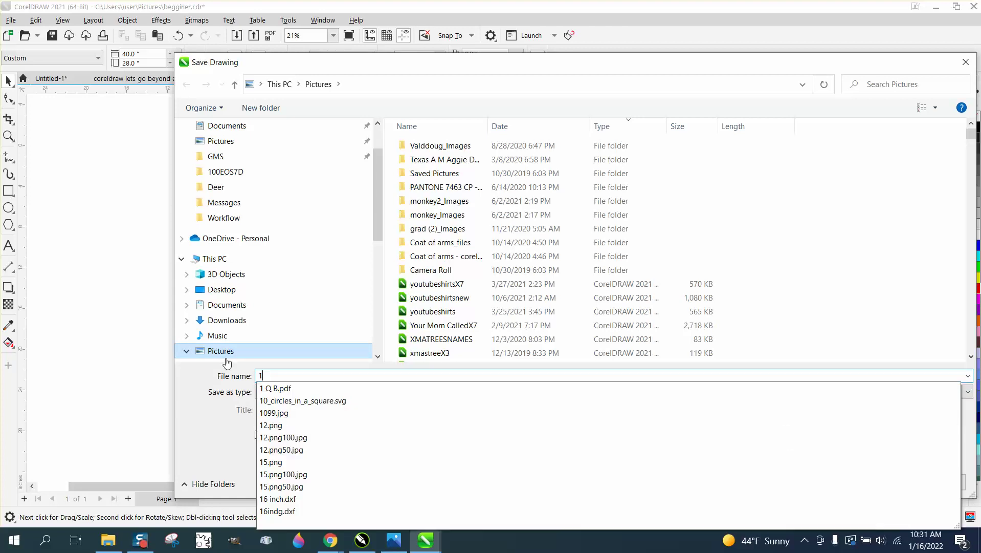
text(1)
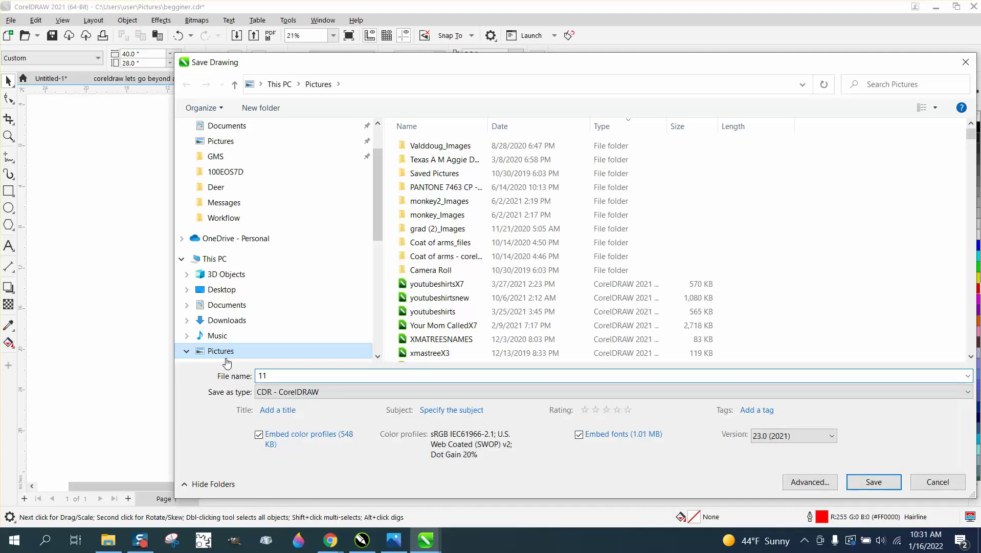
key(BackSpace)
text(22)
key(BackSpace)
key(BackSpace)
text(22 heart)
click(933, 483)
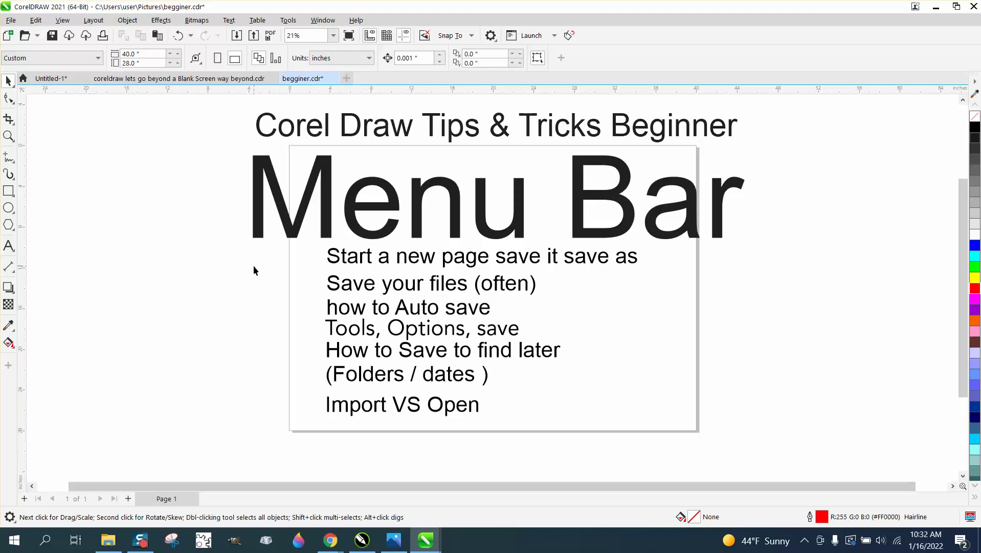
click(11, 20)
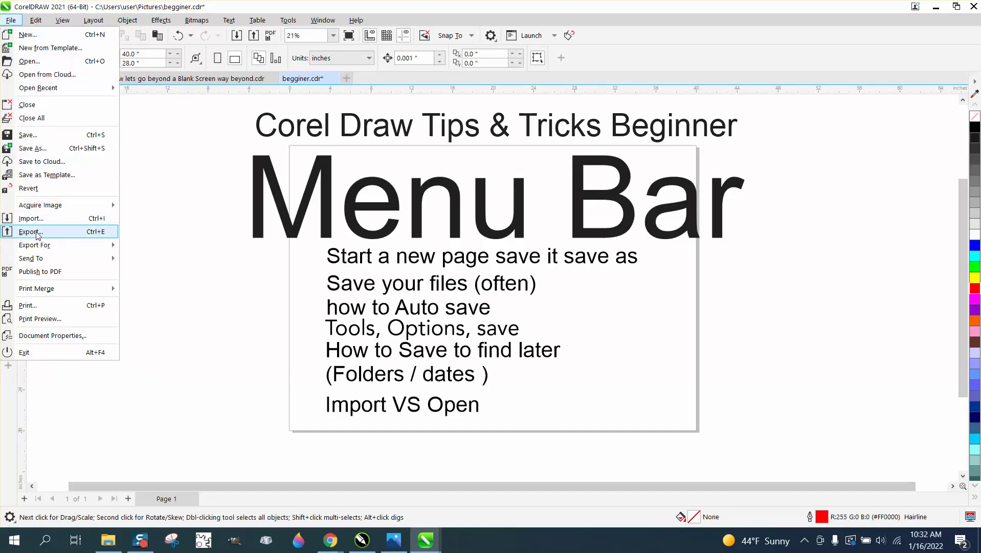
mouse_move(63, 206)
click(183, 224)
click(10, 21)
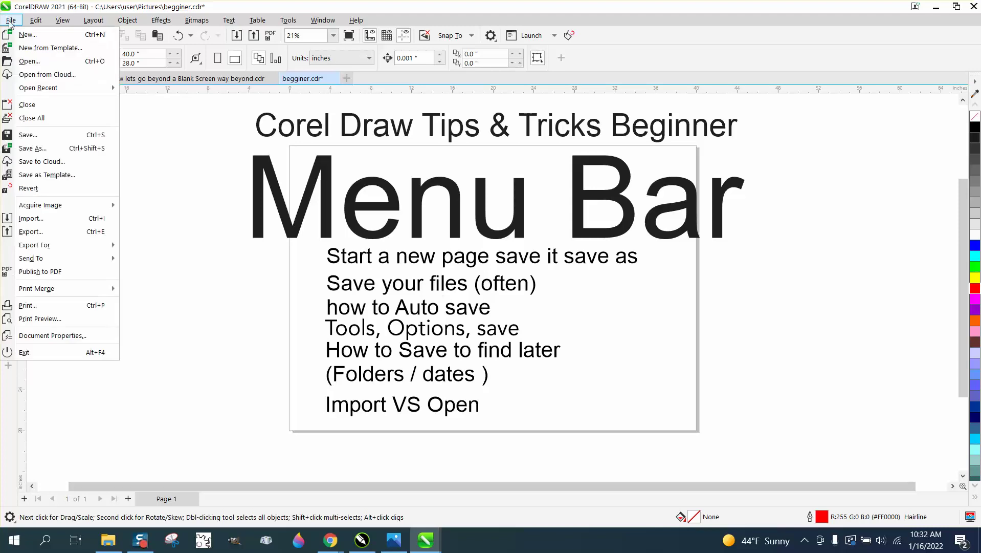
click(31, 218)
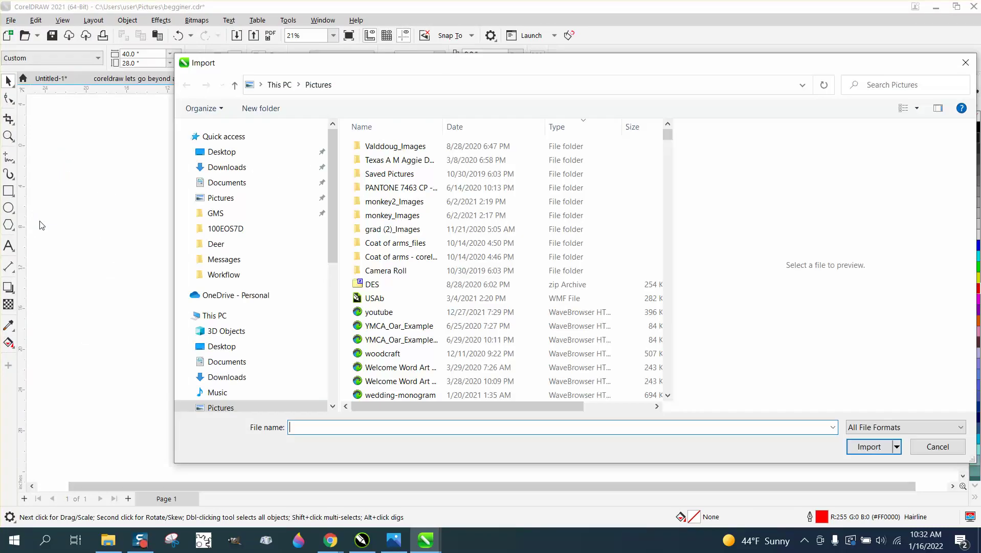
drag(330, 234, 329, 366)
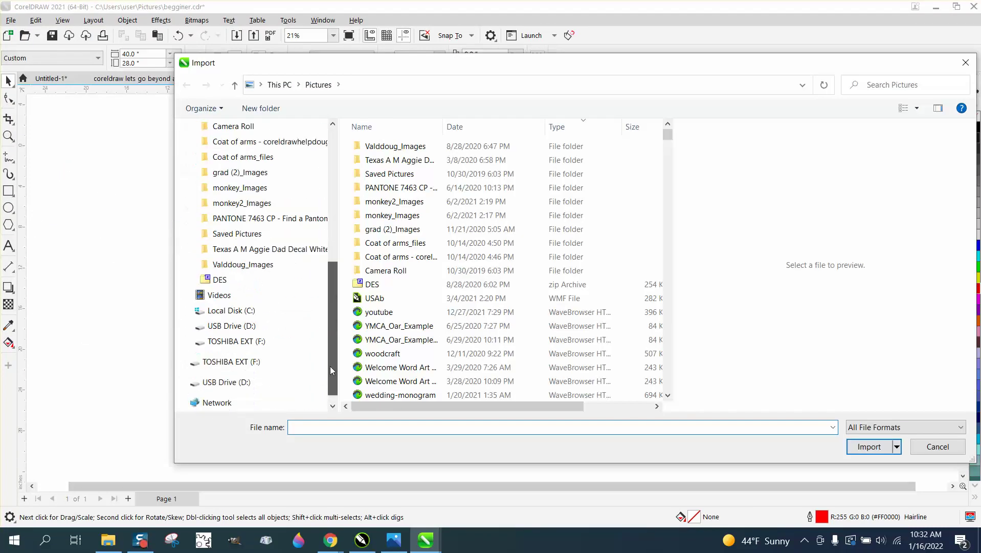
click(242, 327)
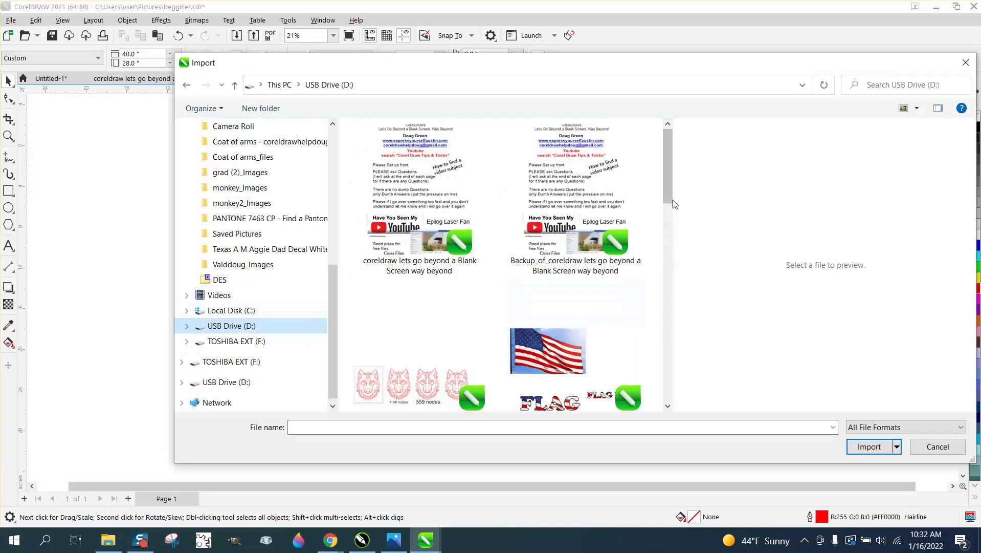
scroll(537, 187, down, 3)
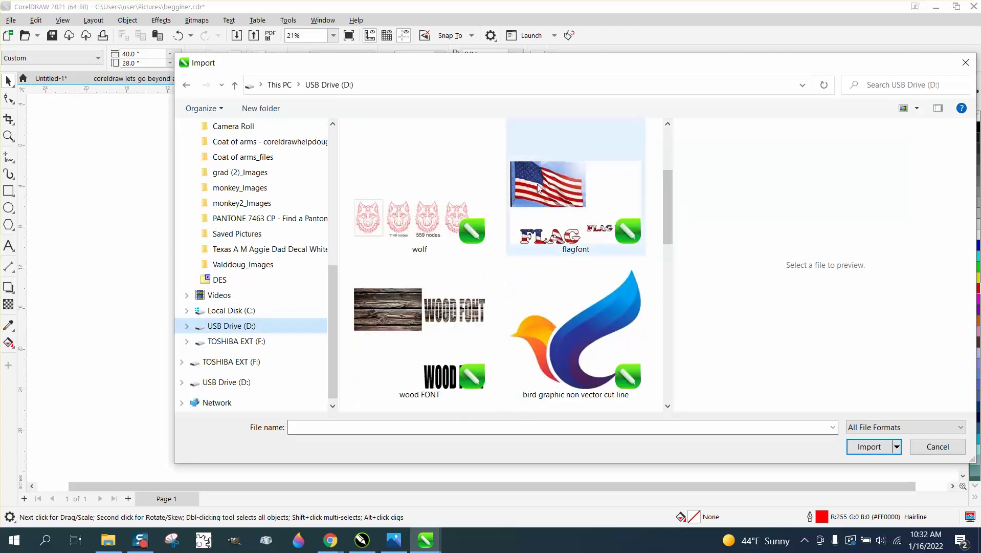
click(537, 188)
click(881, 474)
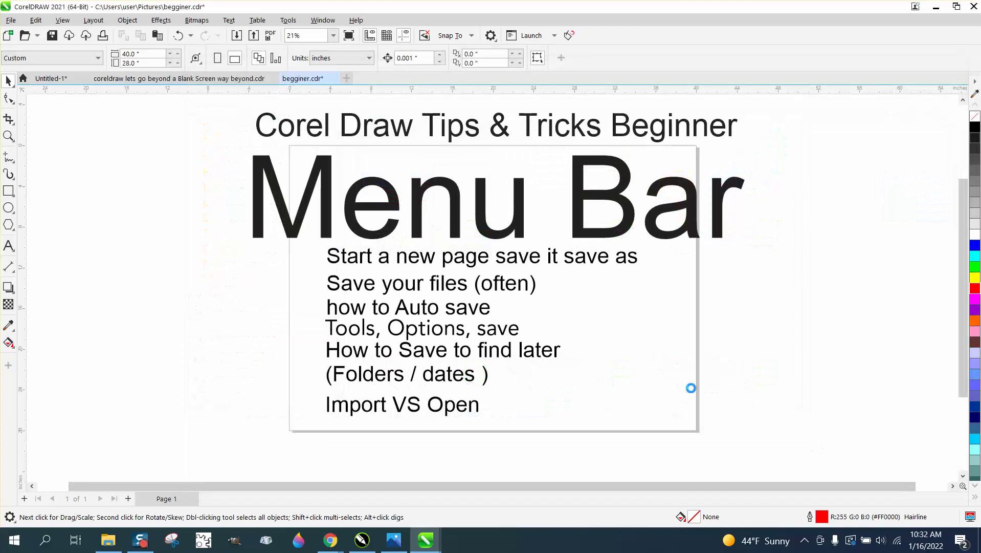
scroll(660, 302, down, 2)
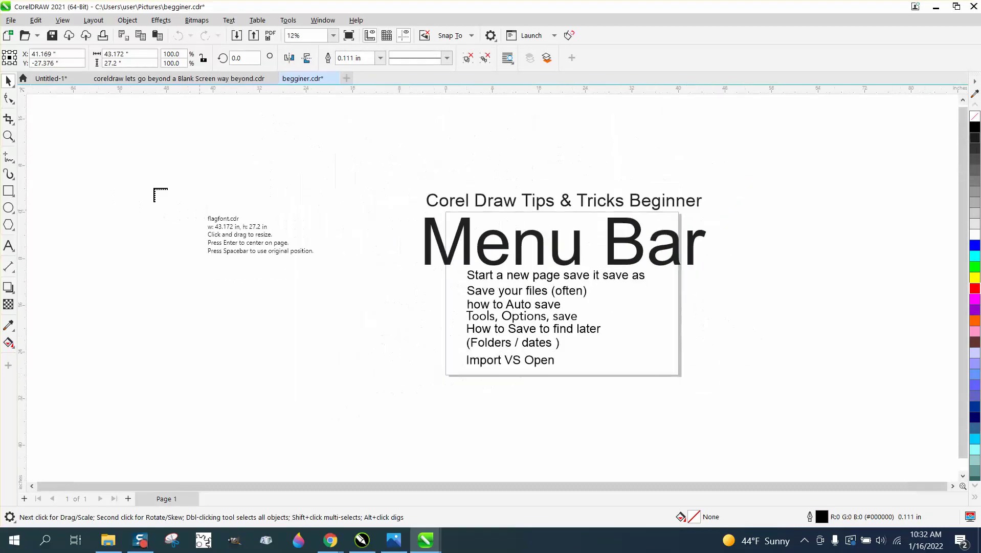
click(136, 133)
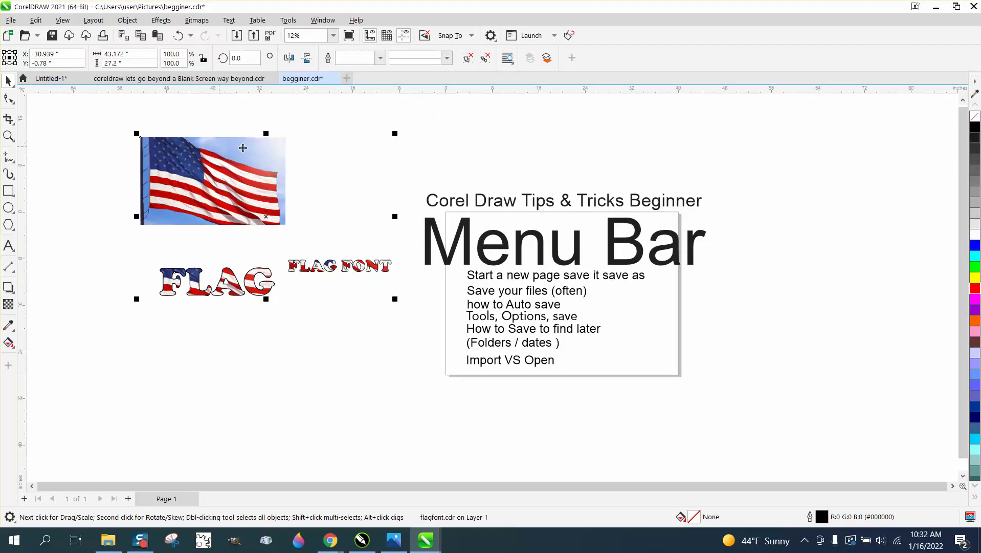
key(Delete)
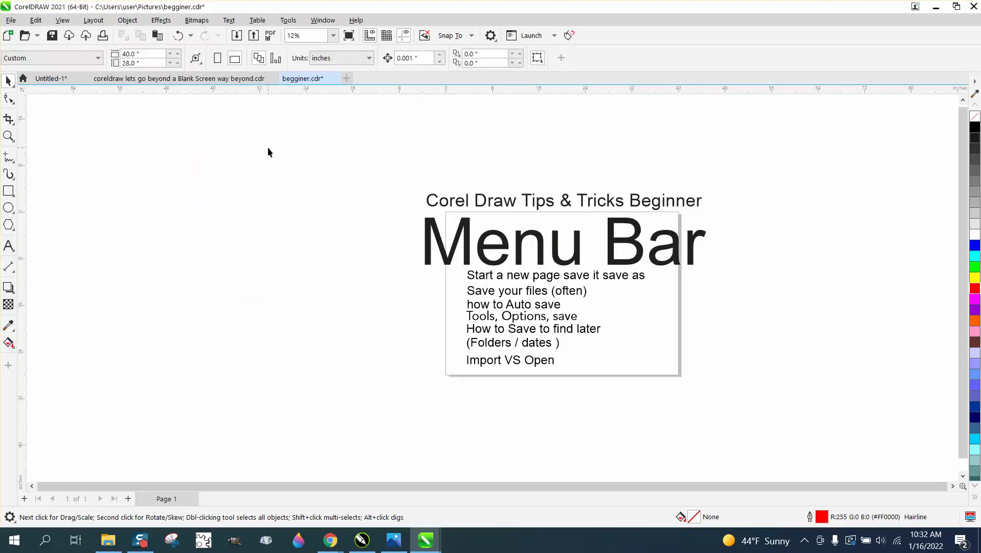
Select the slide's nine text objects and zoom in on the text block.
click(14, 135)
drag(380, 150, 783, 406)
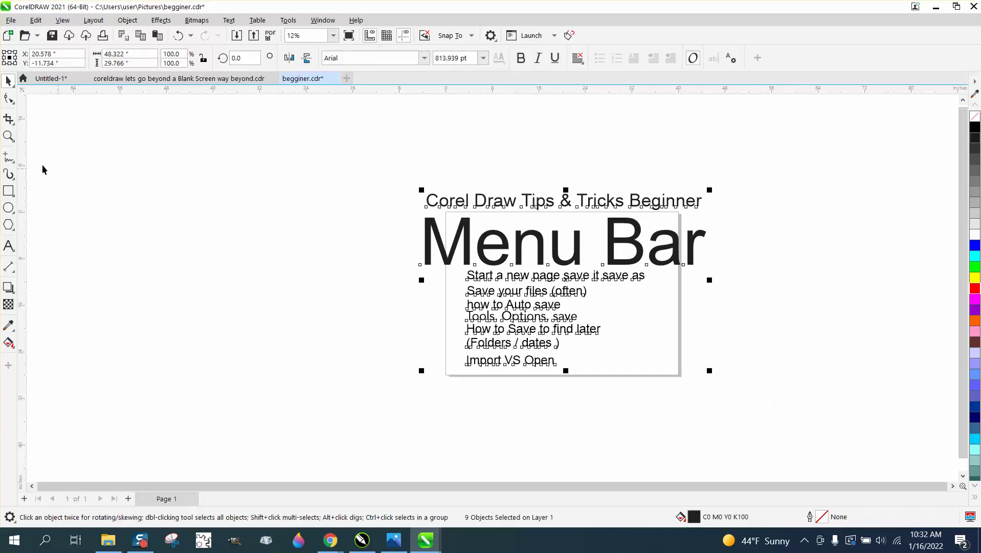
click(9, 137)
drag(412, 156, 803, 419)
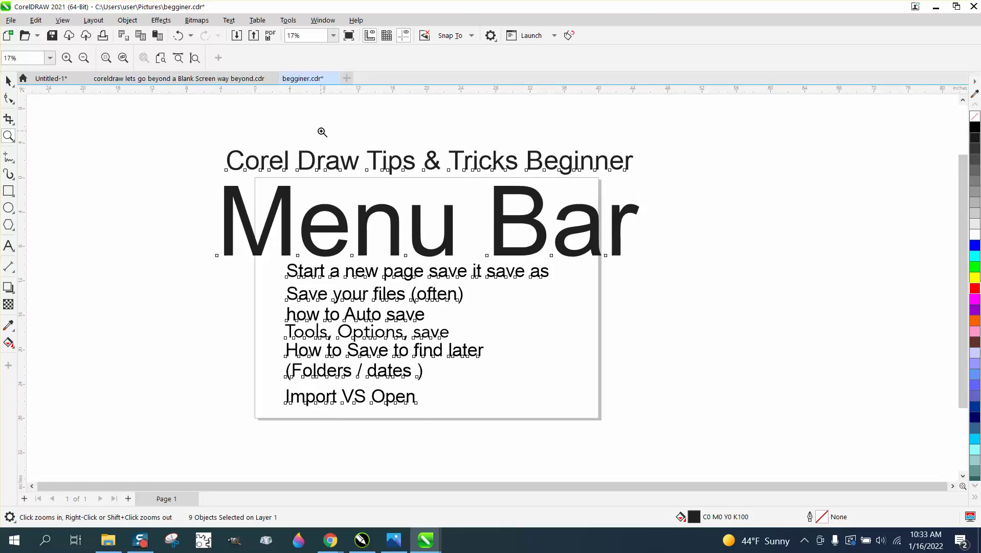
Import Backup_of_traceeagle from USB Drive (D:) and place it in the document.
click(11, 21)
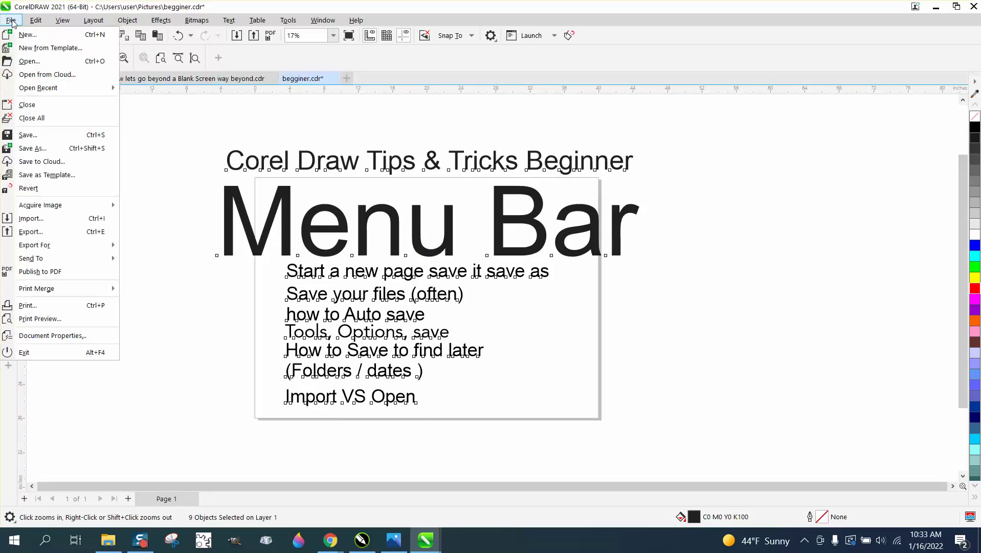
click(32, 220)
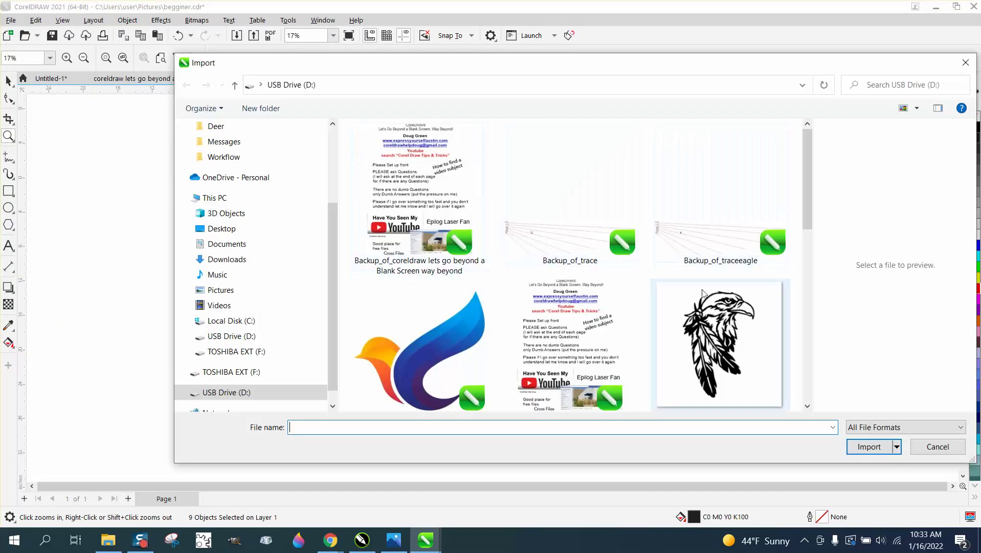
click(740, 246)
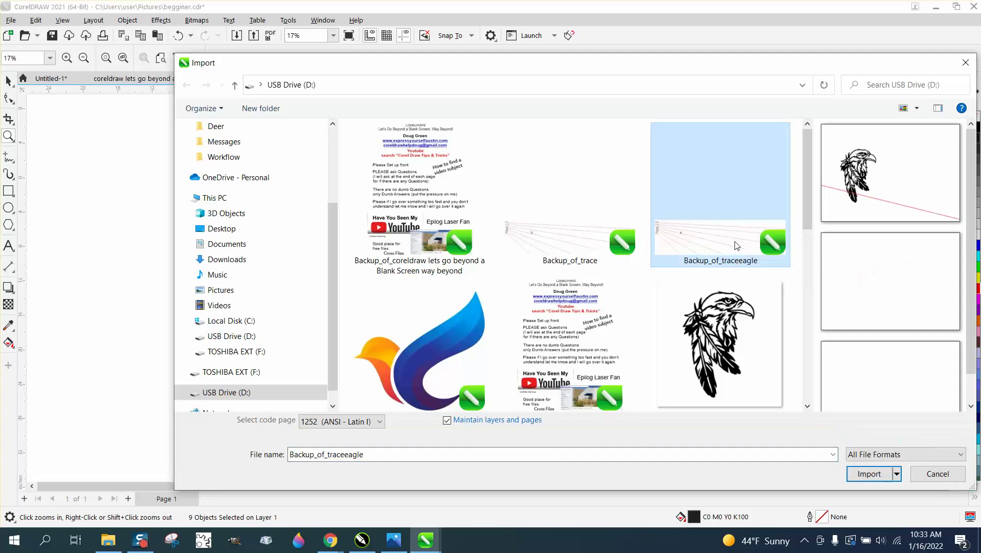
click(868, 474)
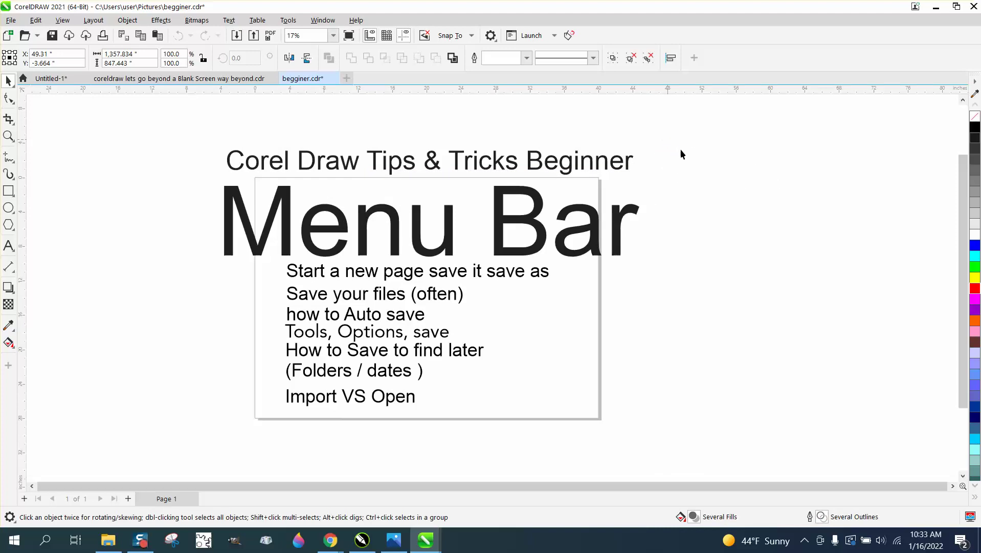
click(681, 151)
click(696, 187)
Try moving the eagle-feather bitmap beside the Menu Bar slide, then zoom to fit all objects.
scroll(695, 188, down, 5)
scroll(690, 190, down, 1)
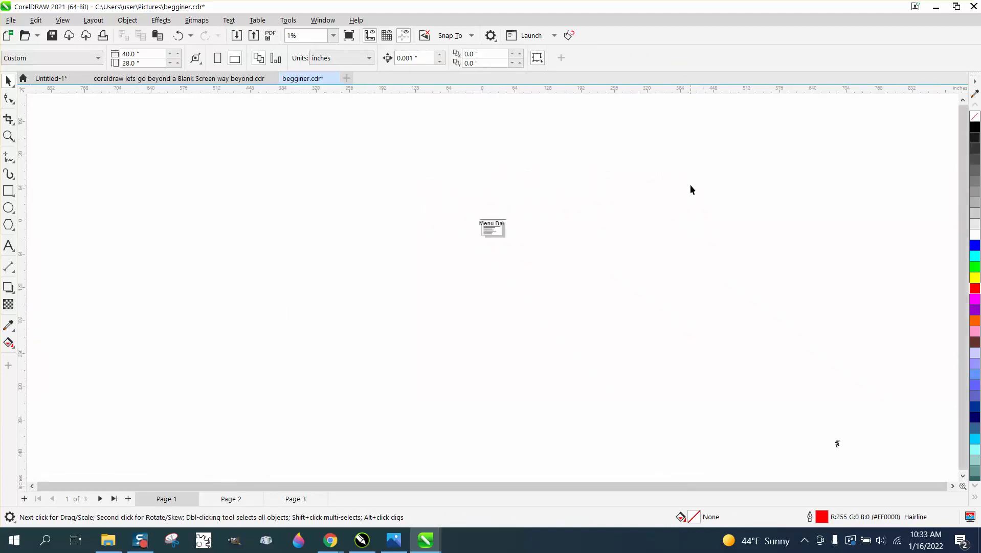
drag(838, 443, 527, 233)
key(Escape)
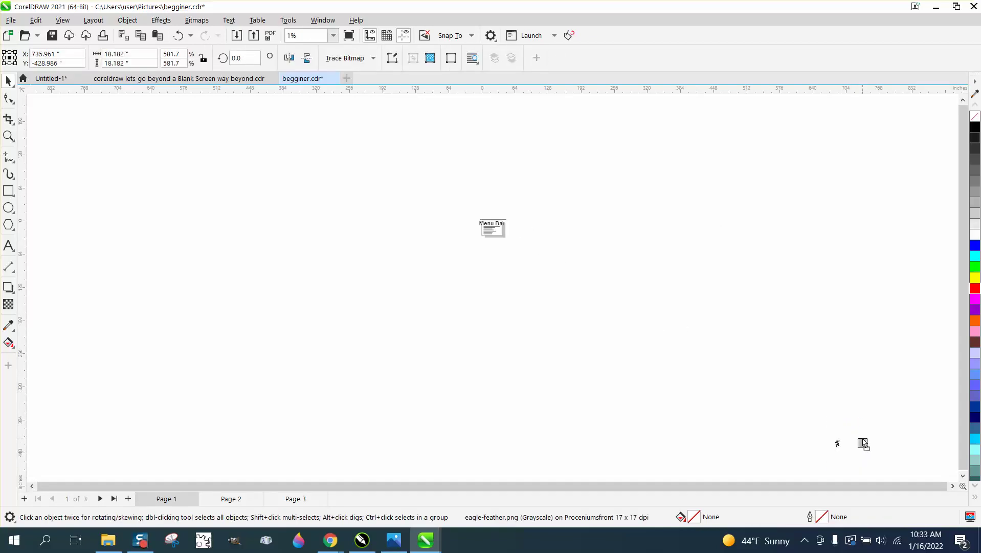
click(9, 135)
drag(455, 192, 537, 267)
click(8, 81)
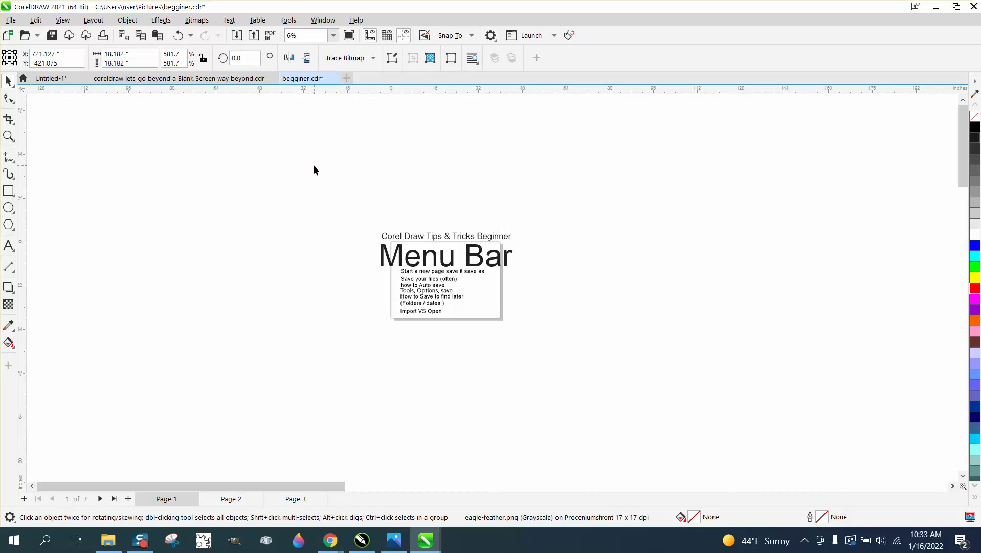
key(F4)
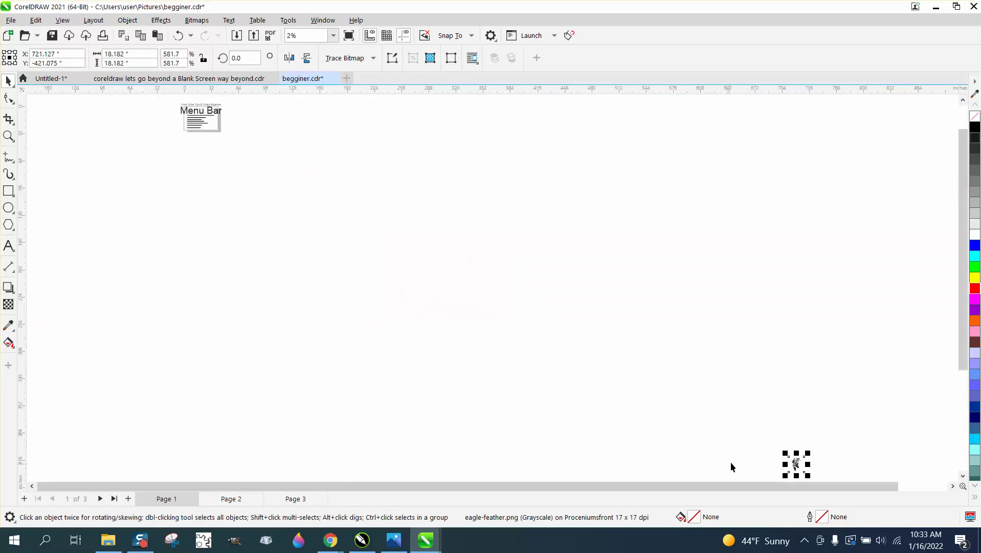
Drag the eagle-feather bitmap onto the Menu Bar page, then select and delete it.
click(380, 298)
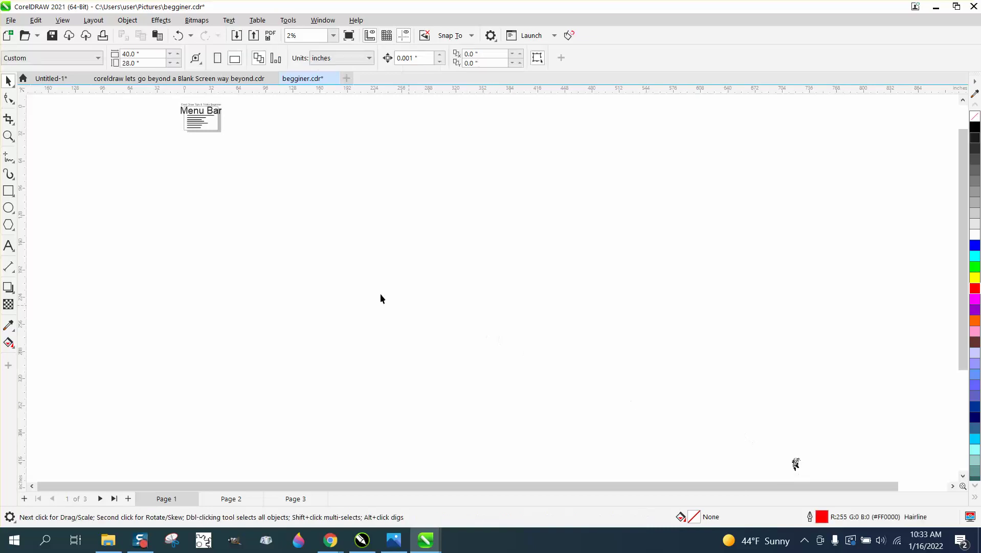
click(9, 136)
drag(164, 100, 263, 154)
click(8, 80)
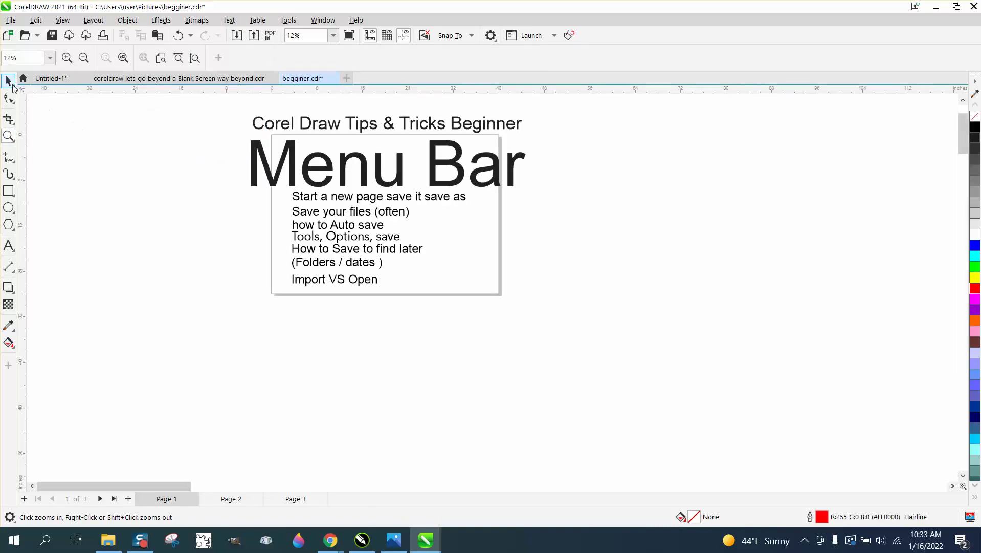
double_click(8, 136)
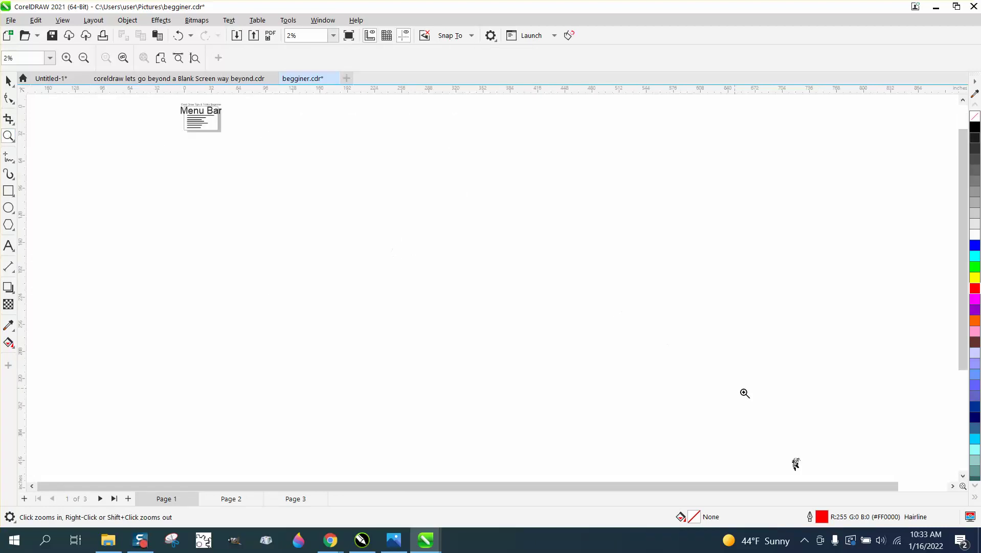
click(8, 80)
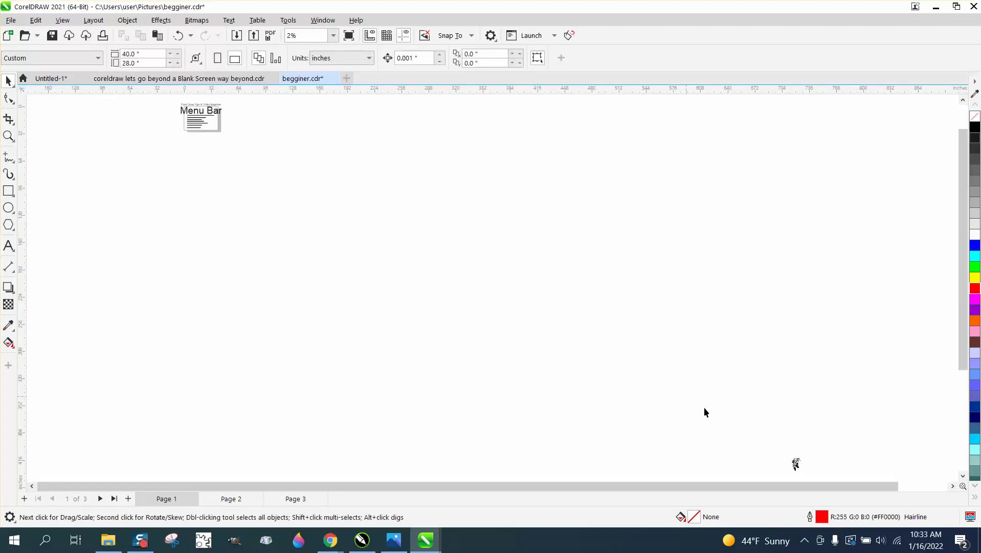
drag(796, 464, 224, 123)
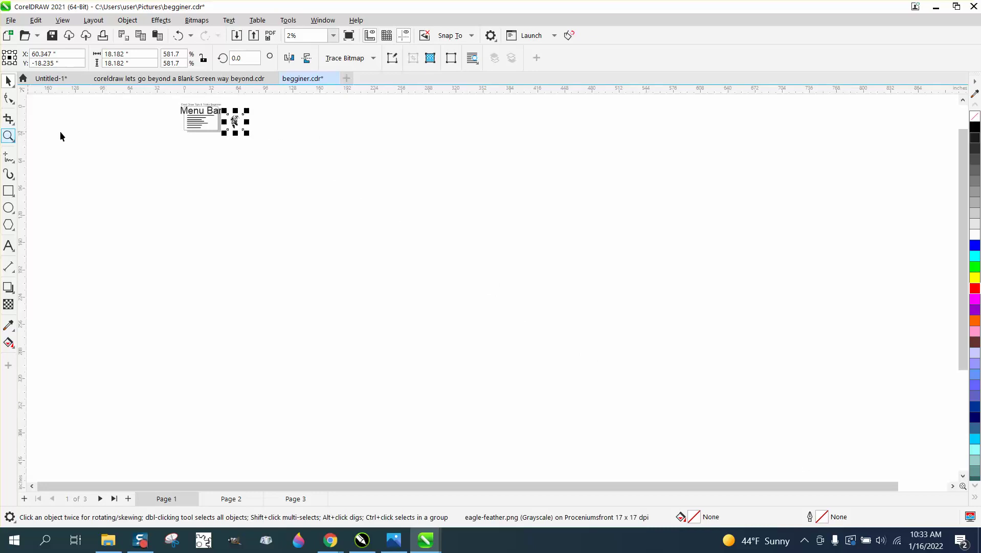
click(46, 134)
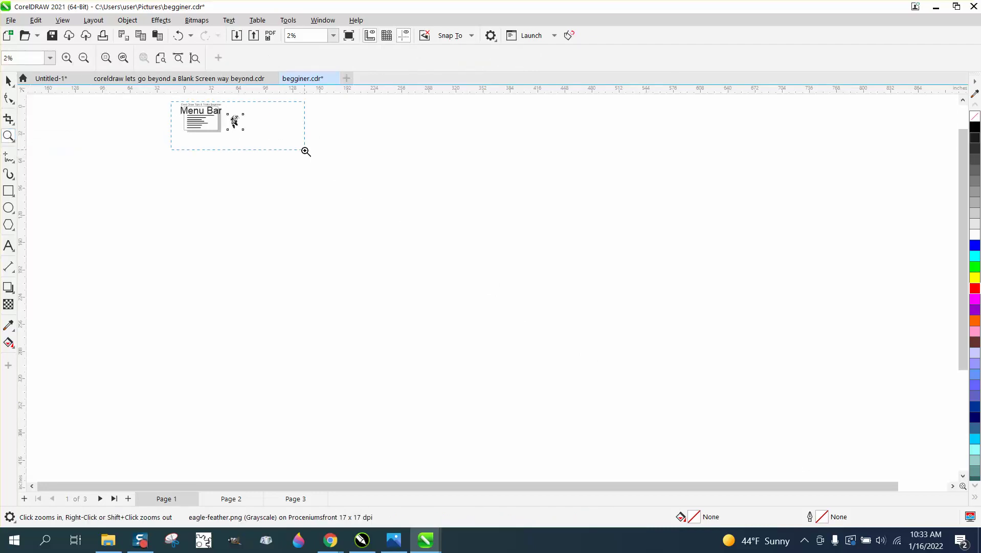
drag(288, 145, 187, 107)
click(9, 80)
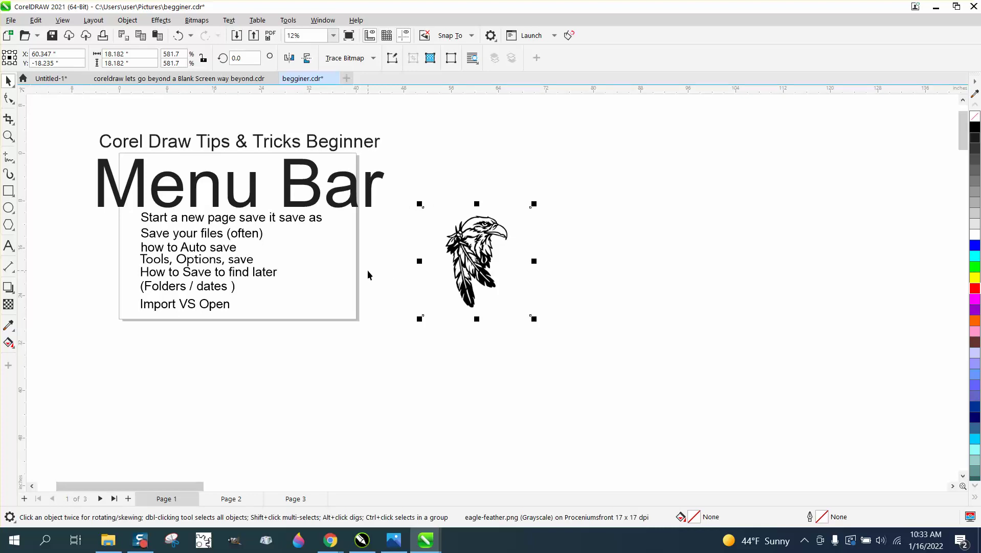
key(Delete)
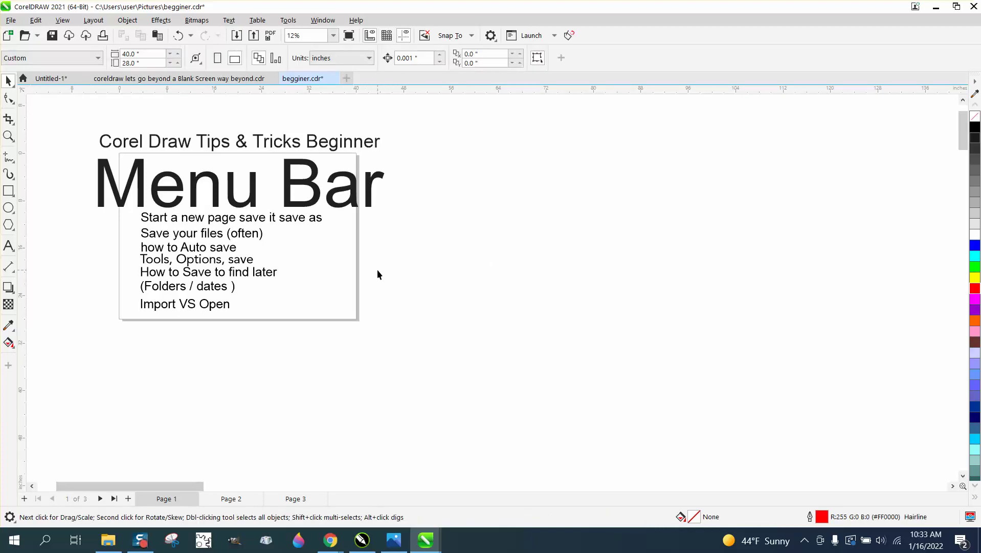